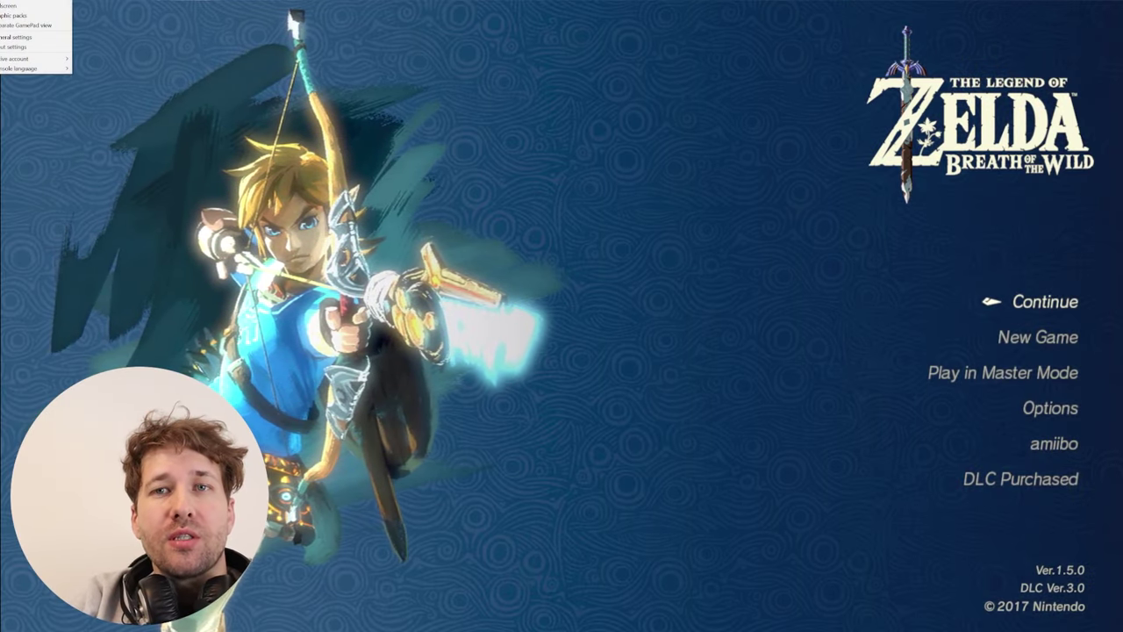
Look over the keyboard and mouse profile's assignments in the input settings and close the window
left_click_drag(302, 23, 529, 99)
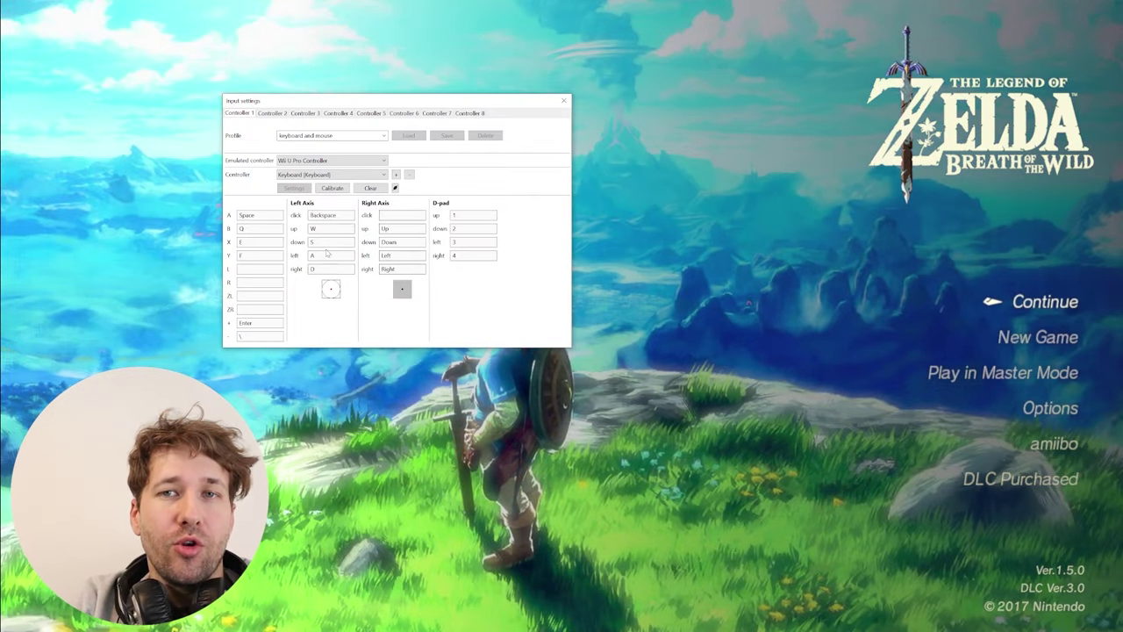
left_click(563, 100)
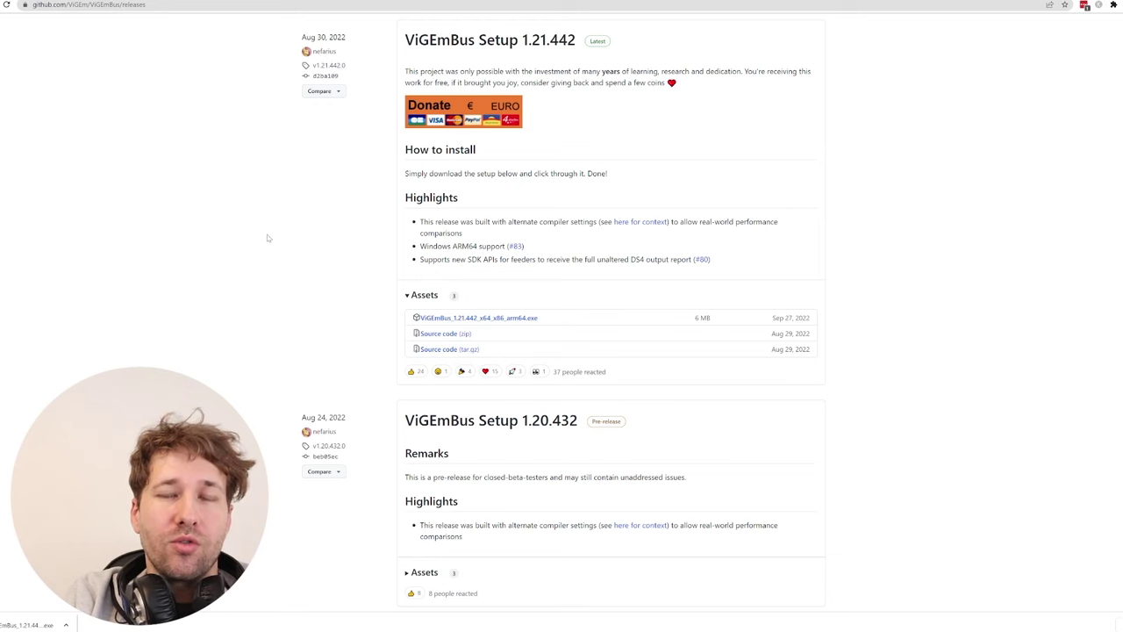
Finish the ViGEm Bus Driver setup wizard on the ViGEmBus 1.21.442 release
key("ctrl+plus")
key("ctrl+plus")
key("ctrl+plus")
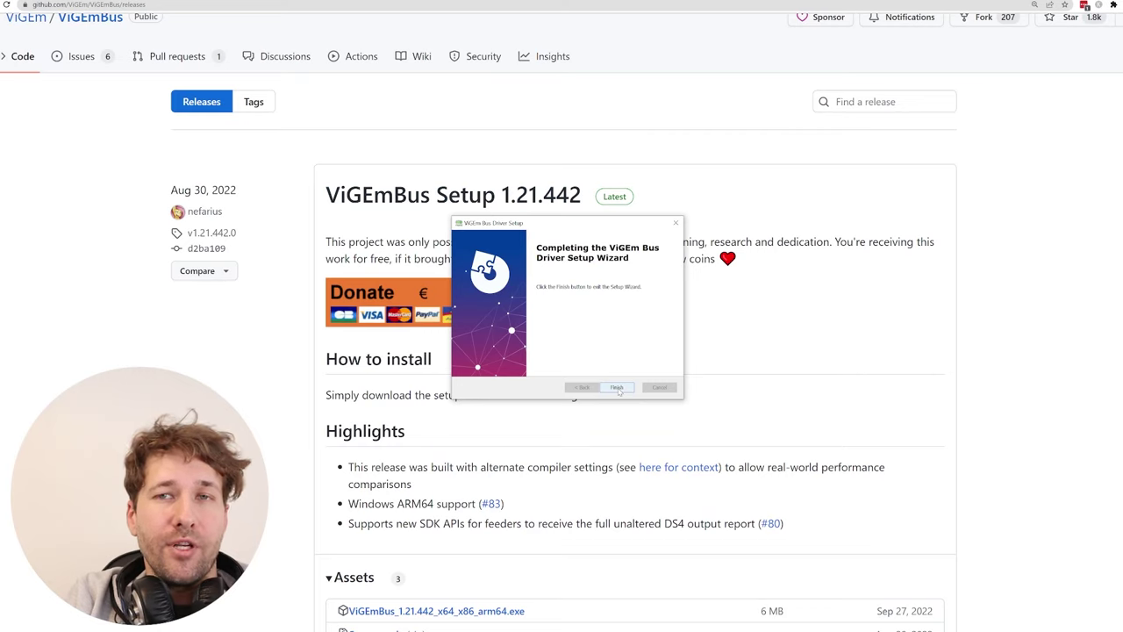
left_click(617, 387)
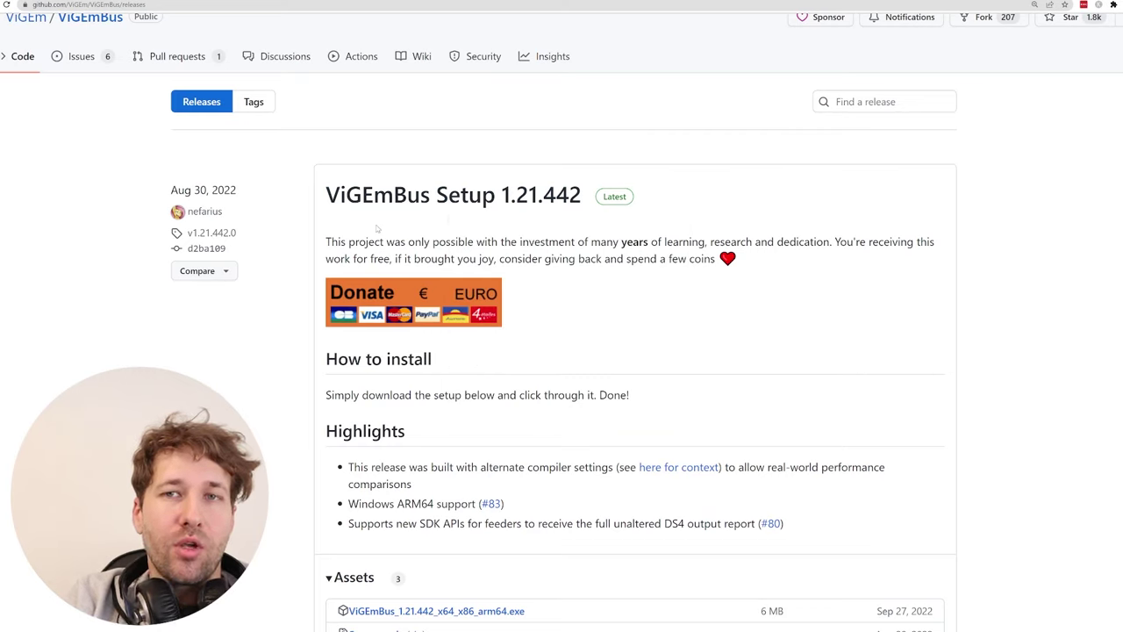
Open Device Manager, list the devices by connection and locate the Nefarius Virtual Gamepad Emulation Bus
key("super")
type("de")
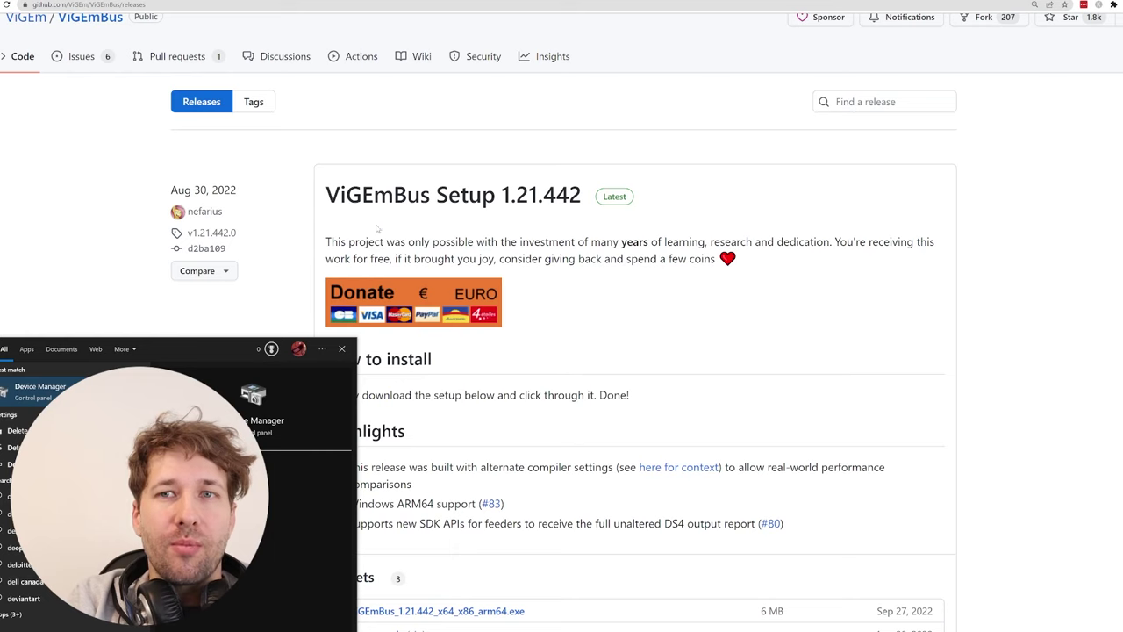
type("vice")
key("Return")
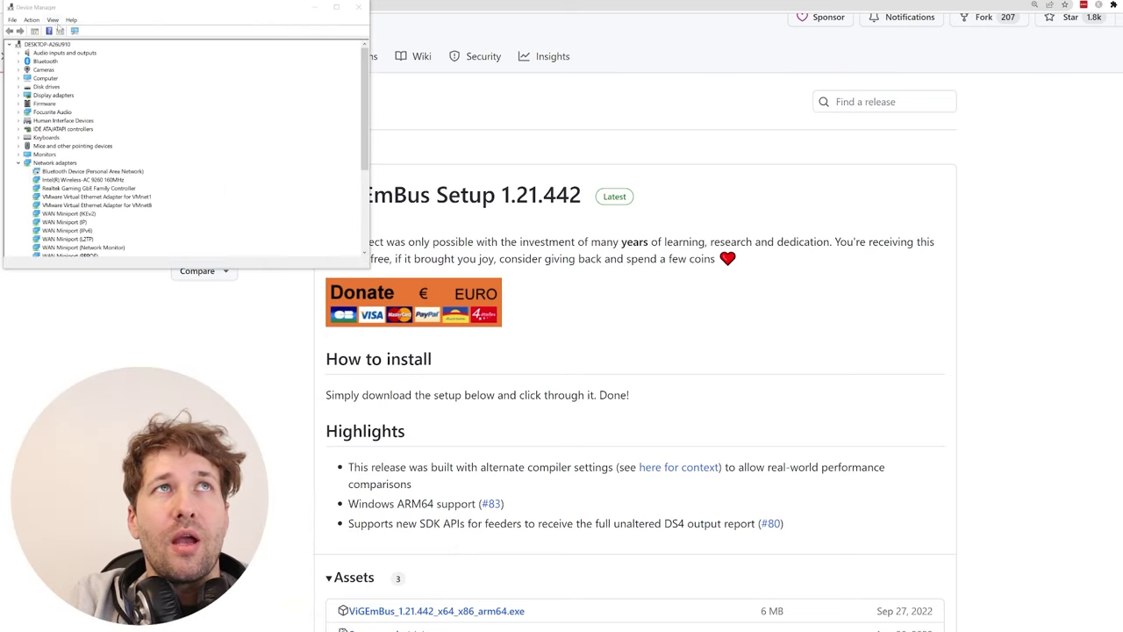
left_click(53, 20)
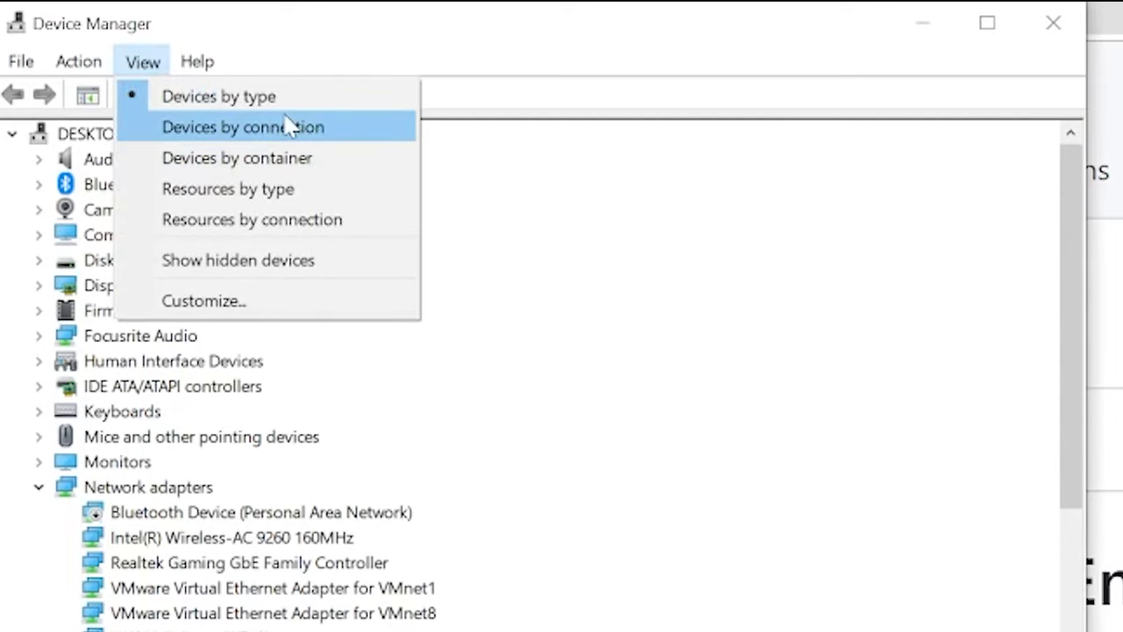
left_click(283, 131)
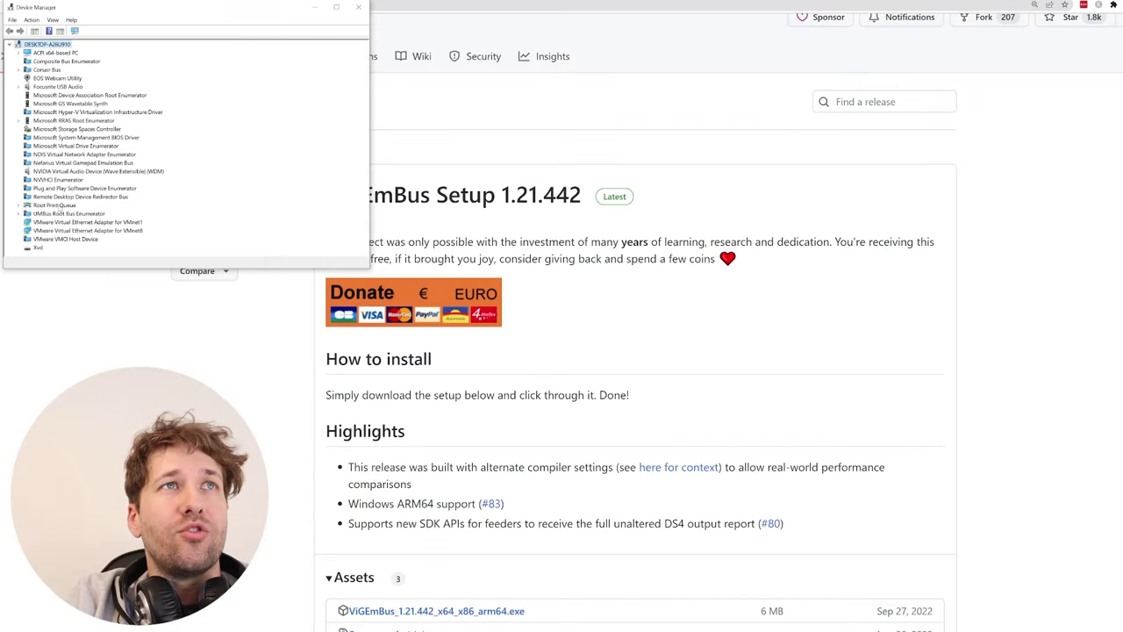
left_click(50, 163)
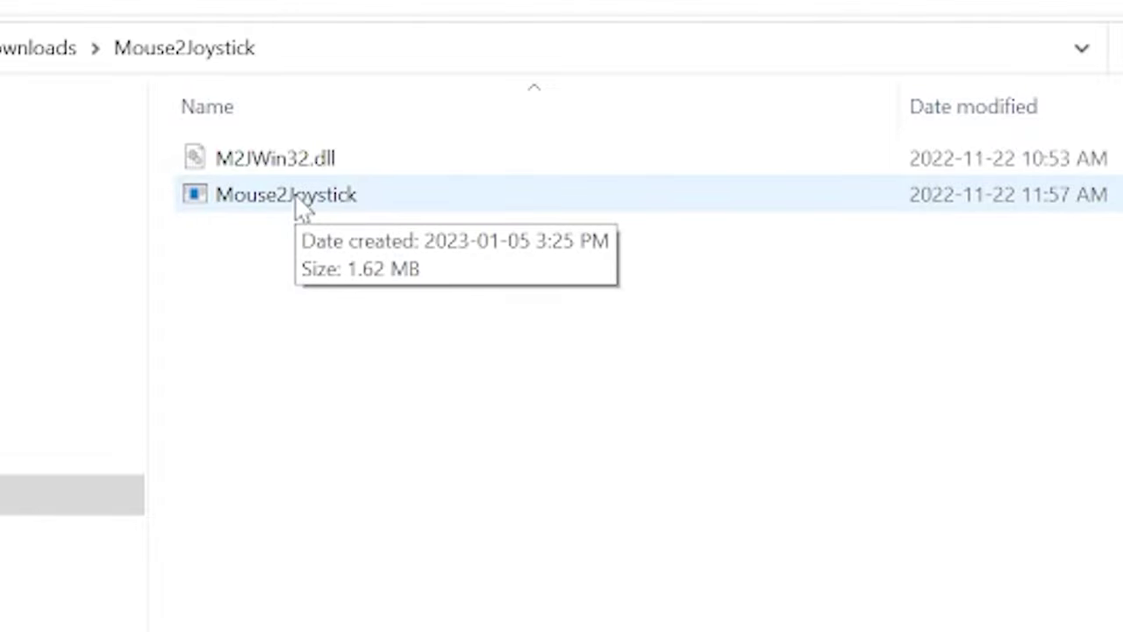
Launch the Mouse2Joystick application from its folder in Downloads
right_click(303, 210)
left_click(407, 257)
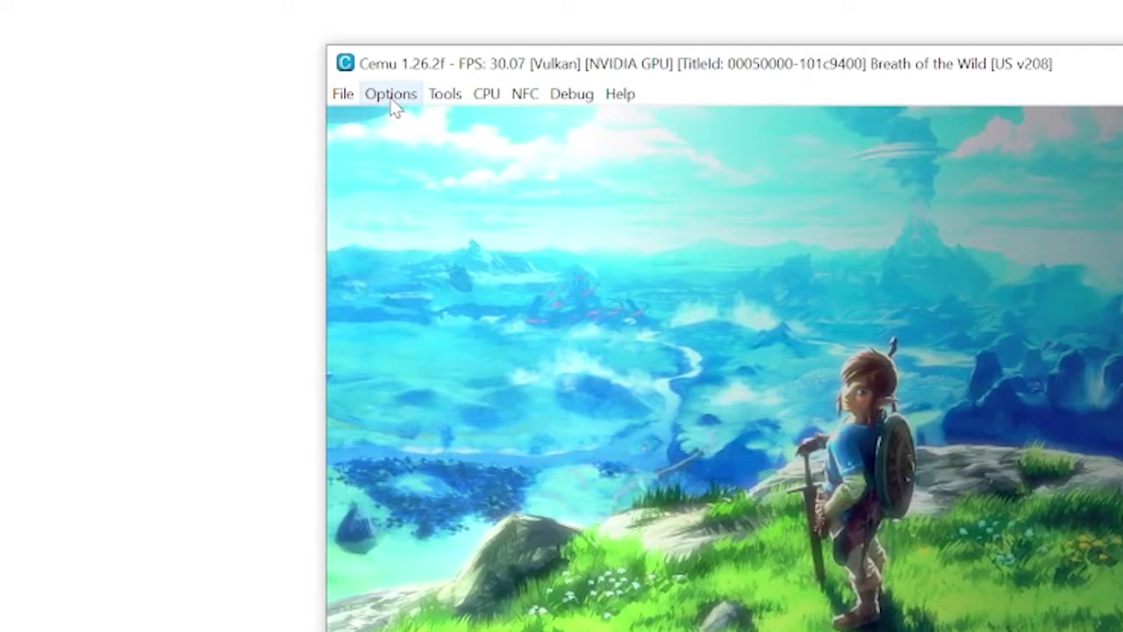
Open Cemu's input settings and set the emulated controller of Controller 1 to Wii U Pro Controller
left_click(362, 176)
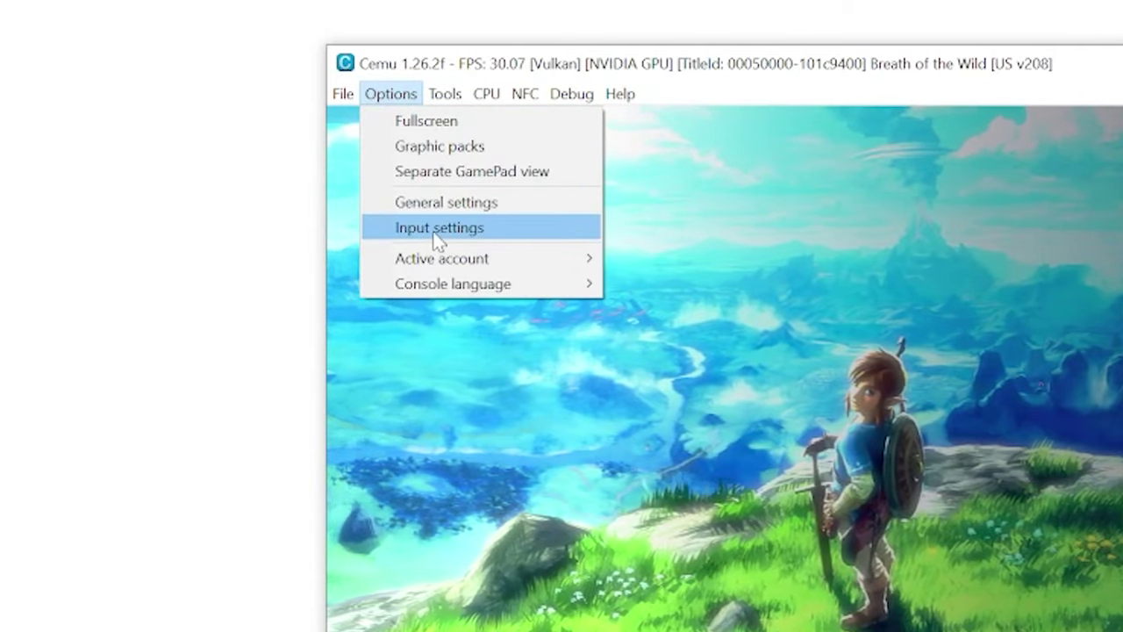
left_click(377, 229)
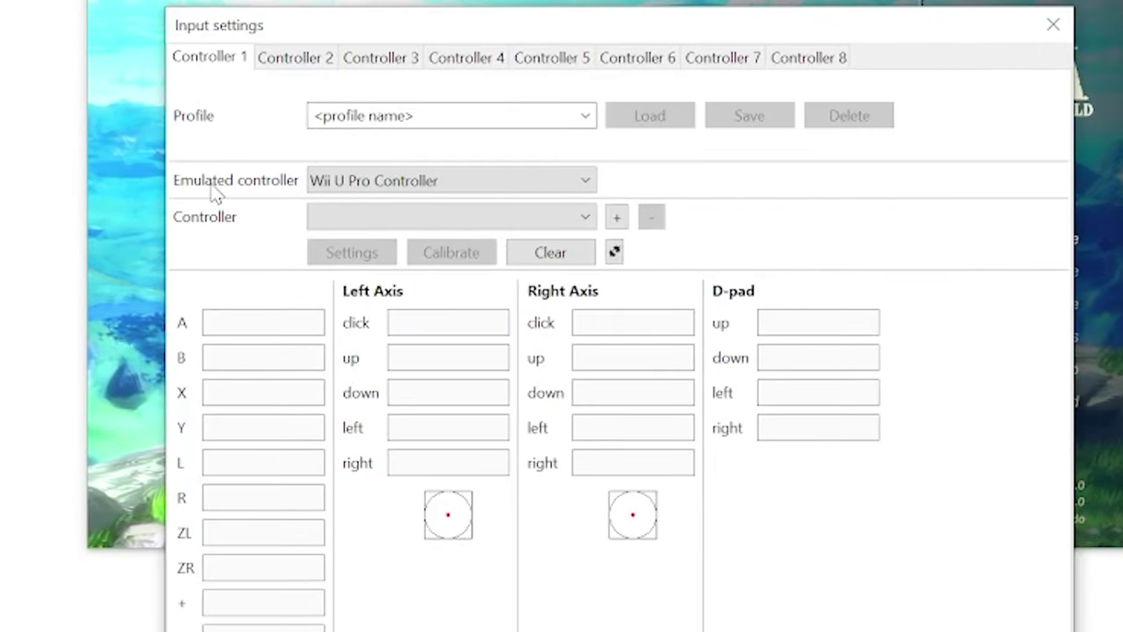
left_click(468, 191)
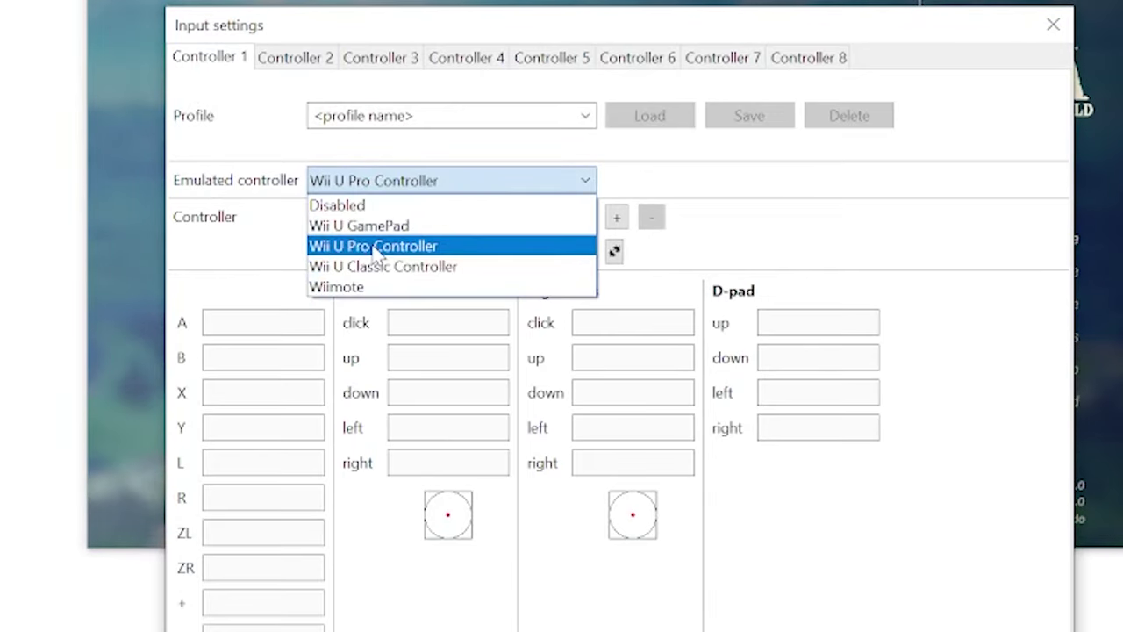
left_click(375, 247)
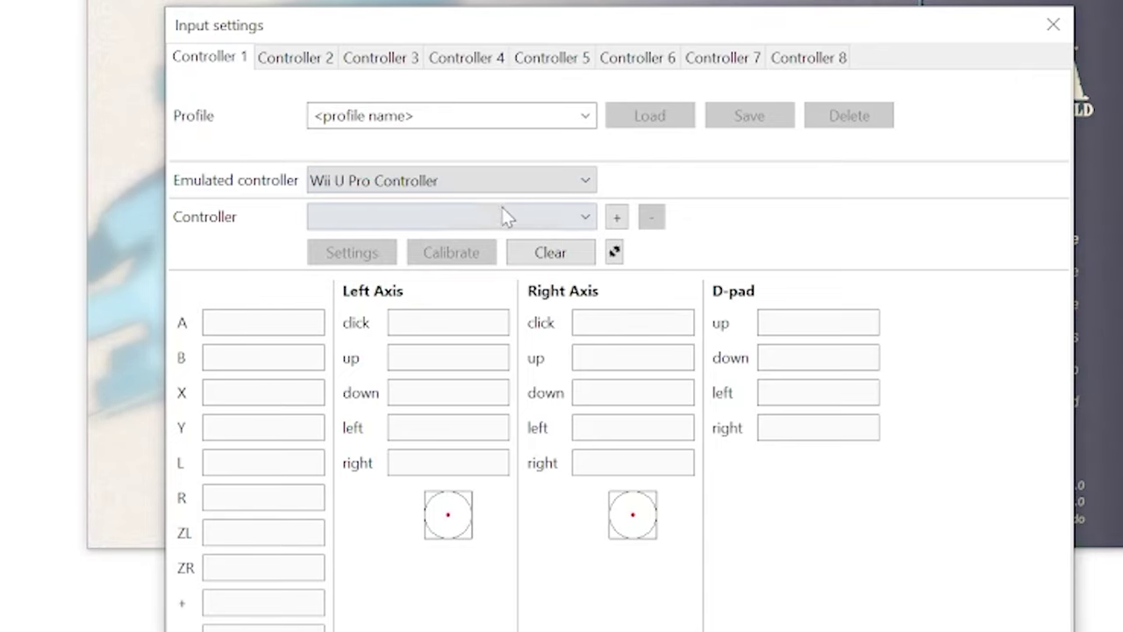
Add Controller 1 with the XInput API as an input device for the emulated controller
left_click(617, 217)
left_click(758, 248)
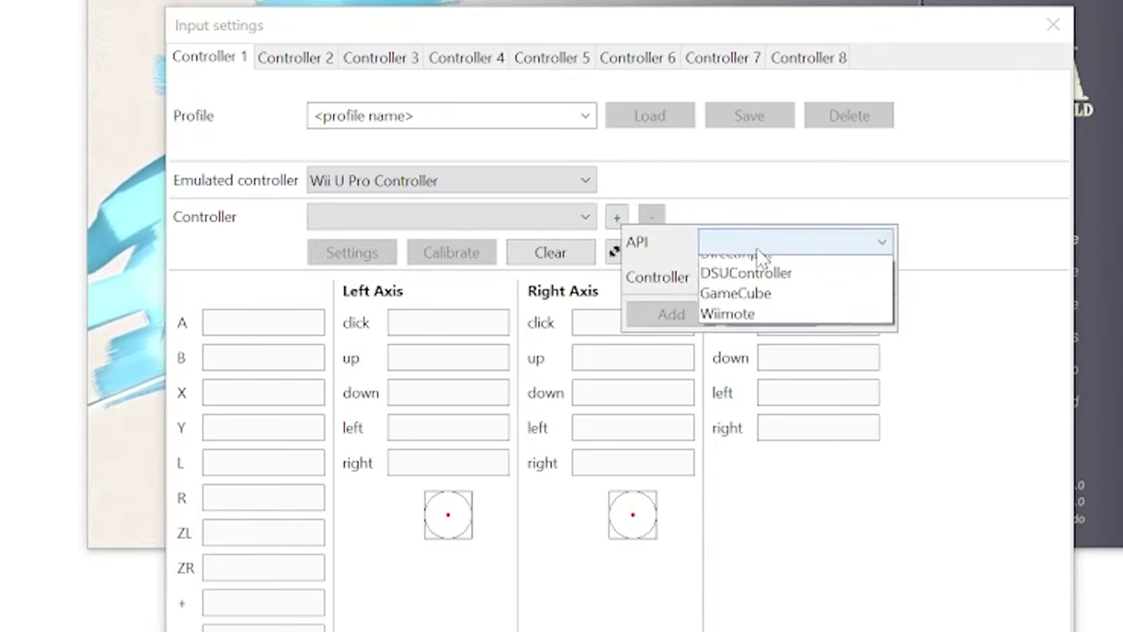
left_click(760, 308)
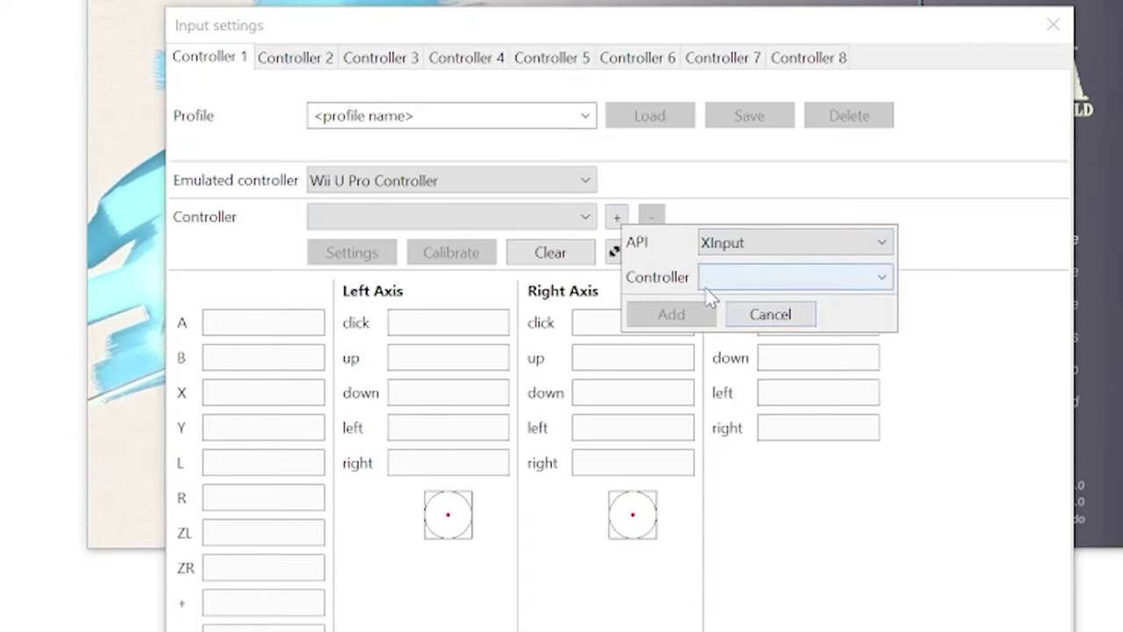
left_click(745, 281)
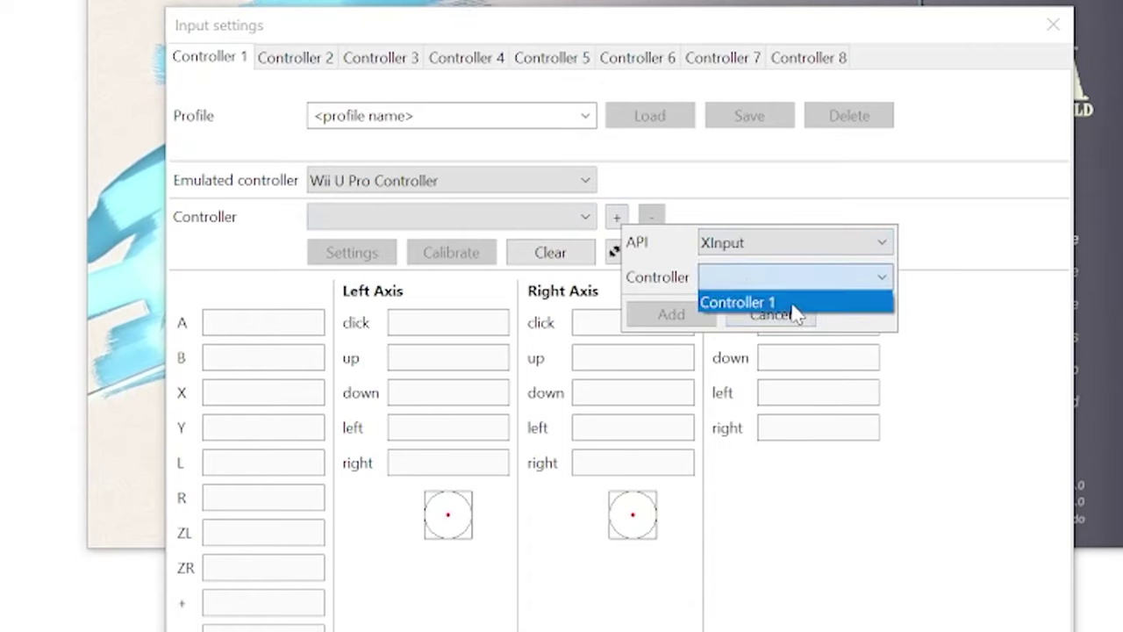
left_click(792, 304)
left_click(664, 316)
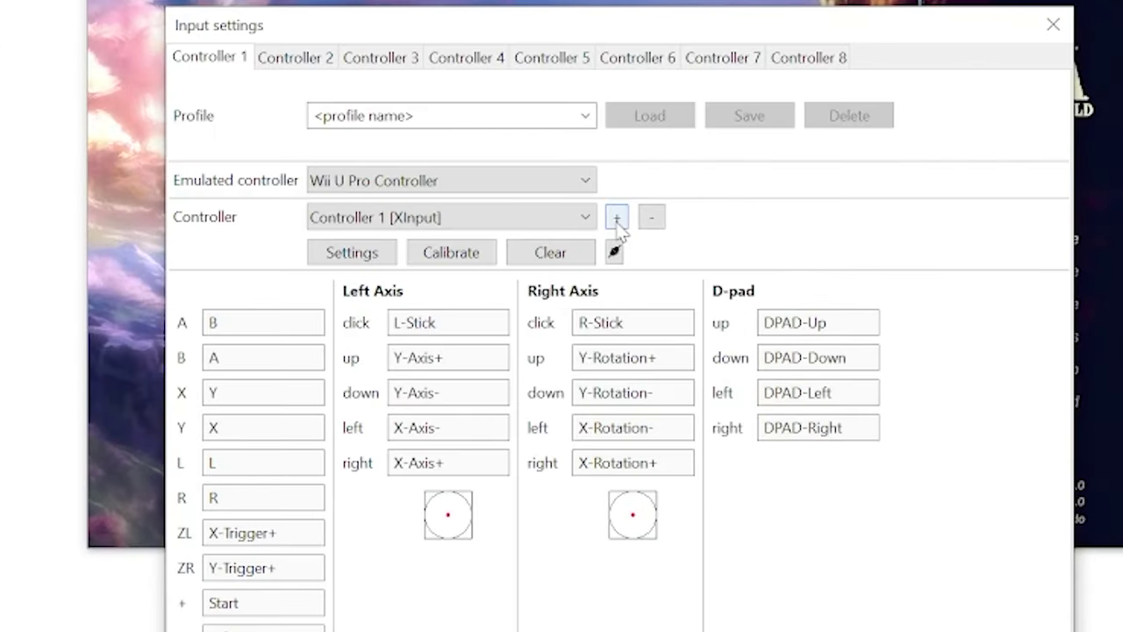
Add the Keyboard as a second input device using the Keyboard API
left_click(540, 279)
left_click(602, 292)
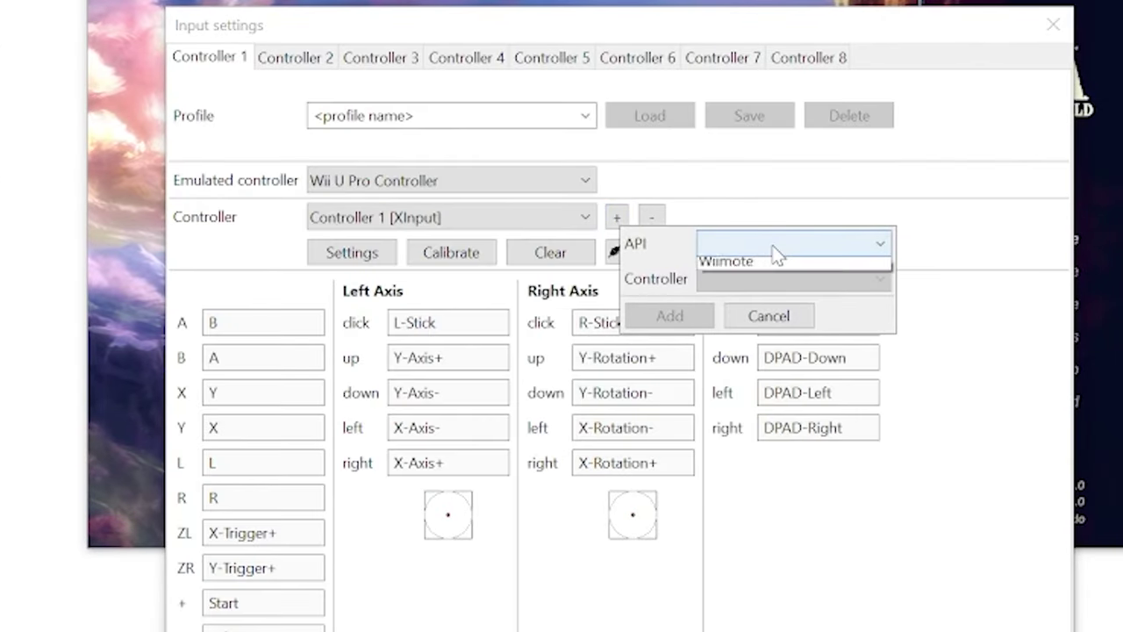
left_click(748, 265)
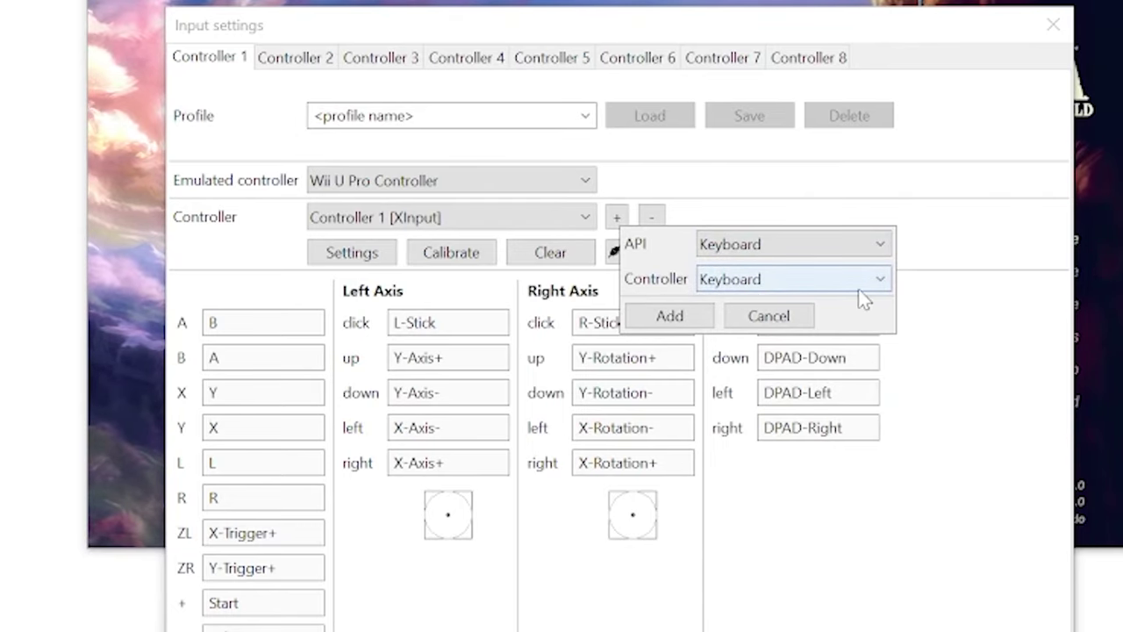
left_click(682, 321)
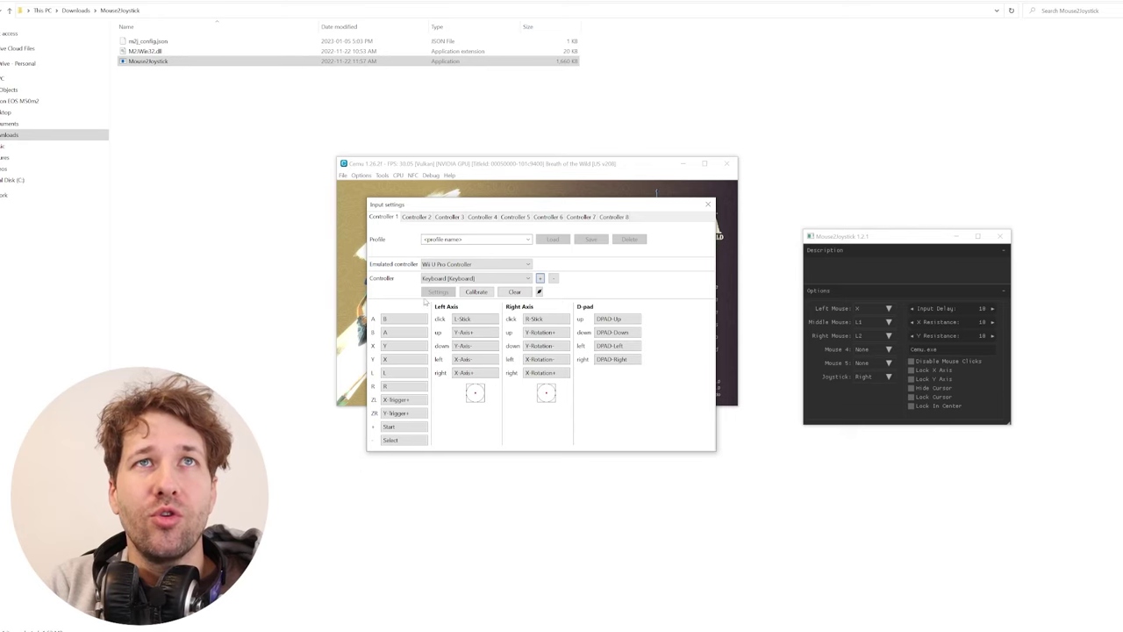
Switch the selected device between Keyboard and Controller 1 [XInput] to compare them, and close the input settings
left_click(476, 279)
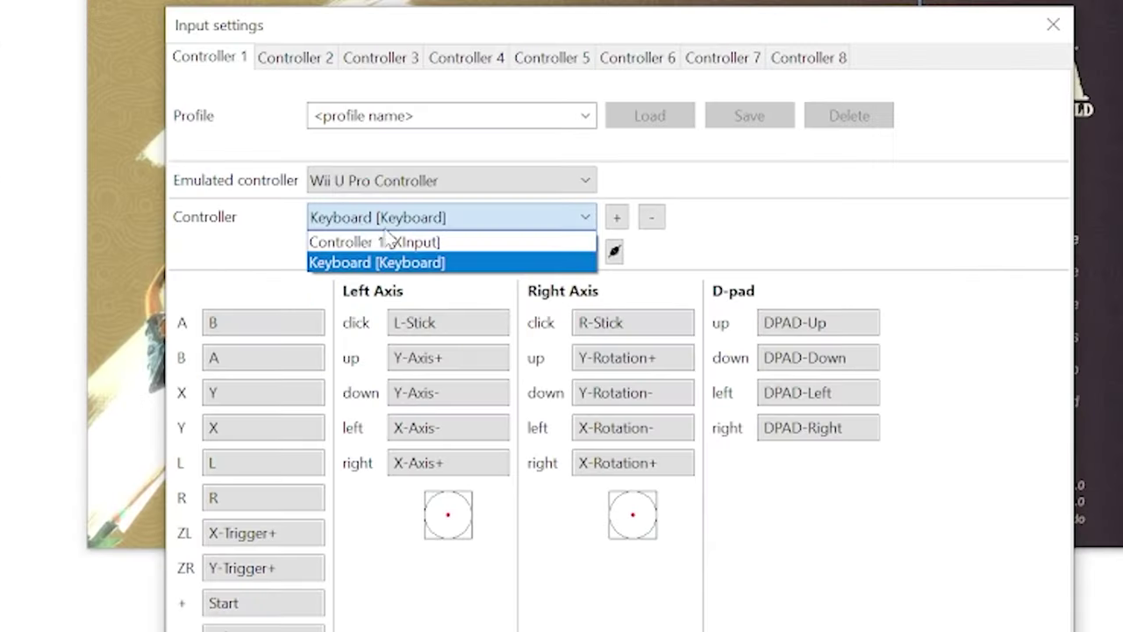
left_click(378, 263)
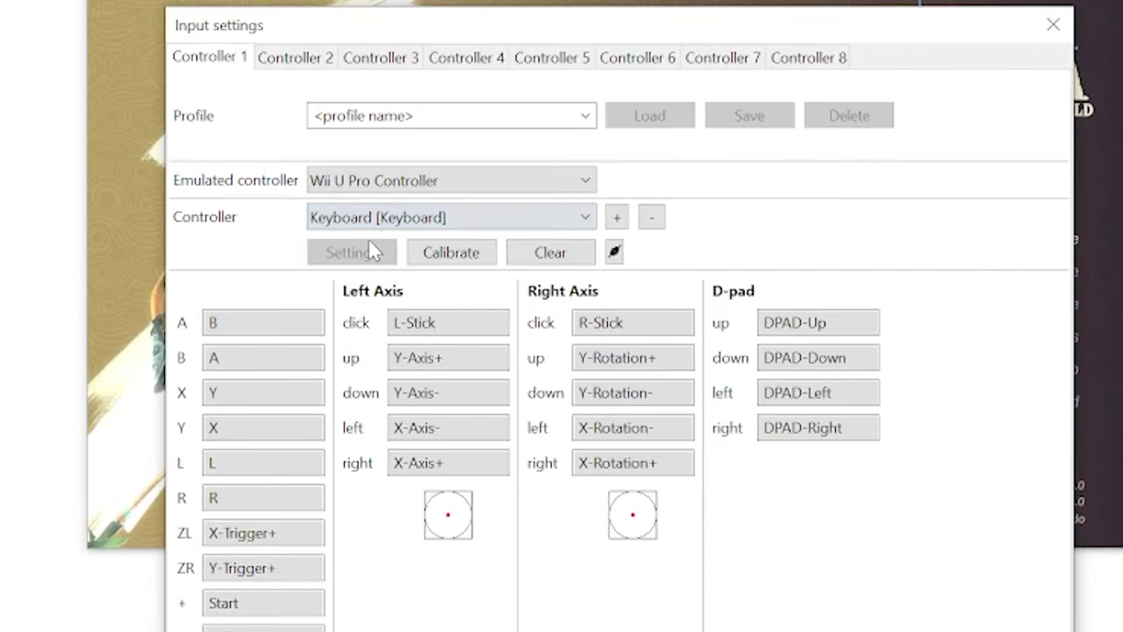
left_click(377, 217)
left_click(389, 242)
left_click(420, 224)
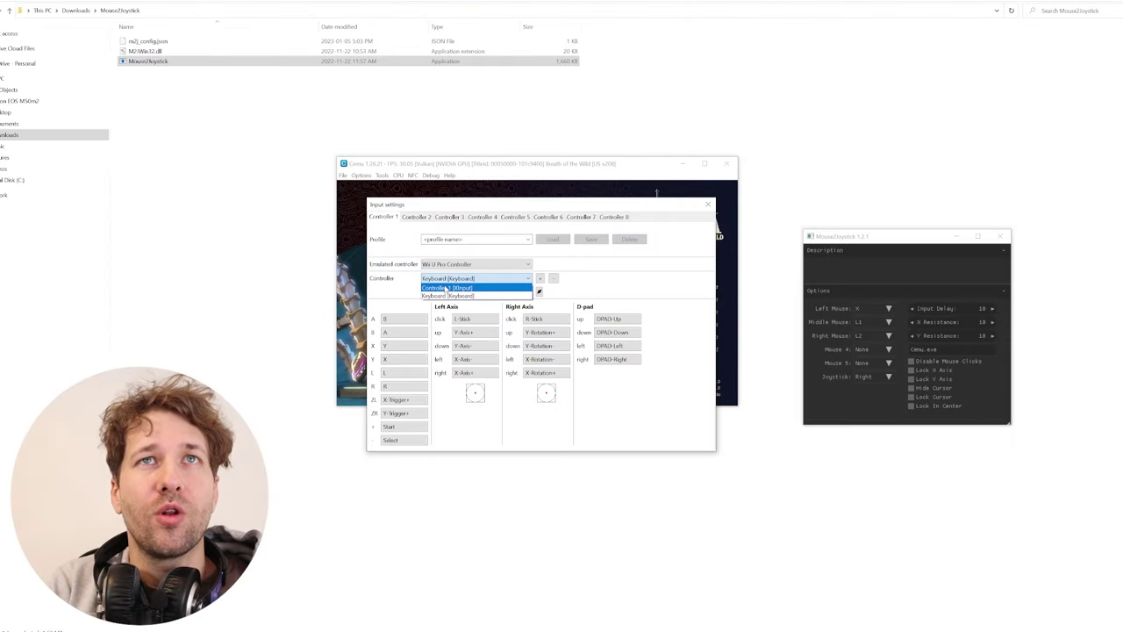
left_click(447, 288)
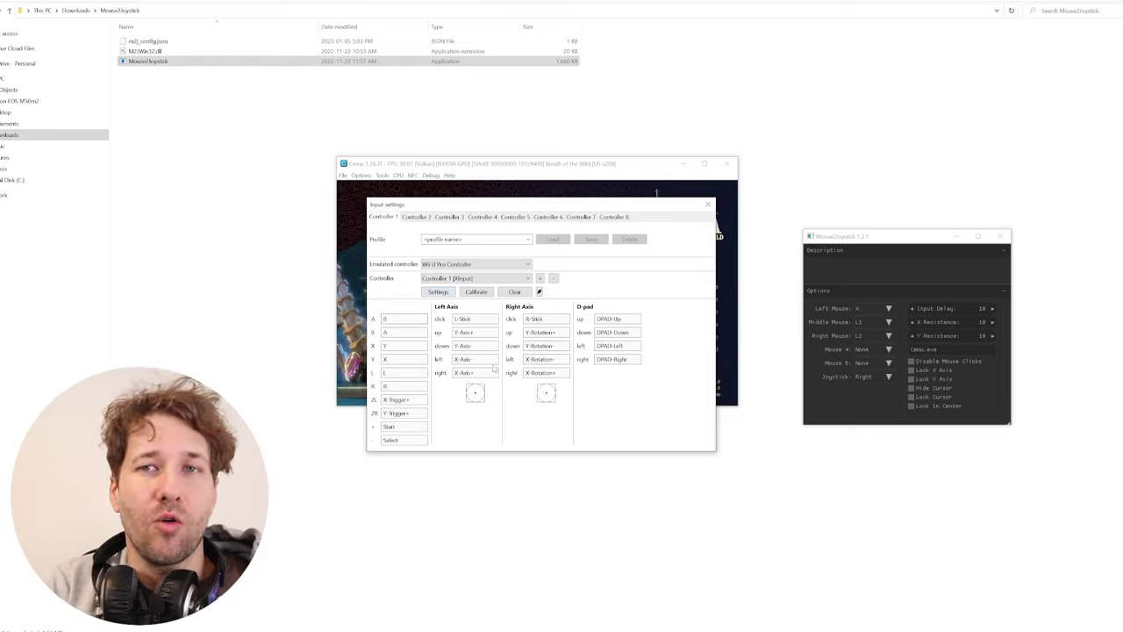
left_click(708, 207)
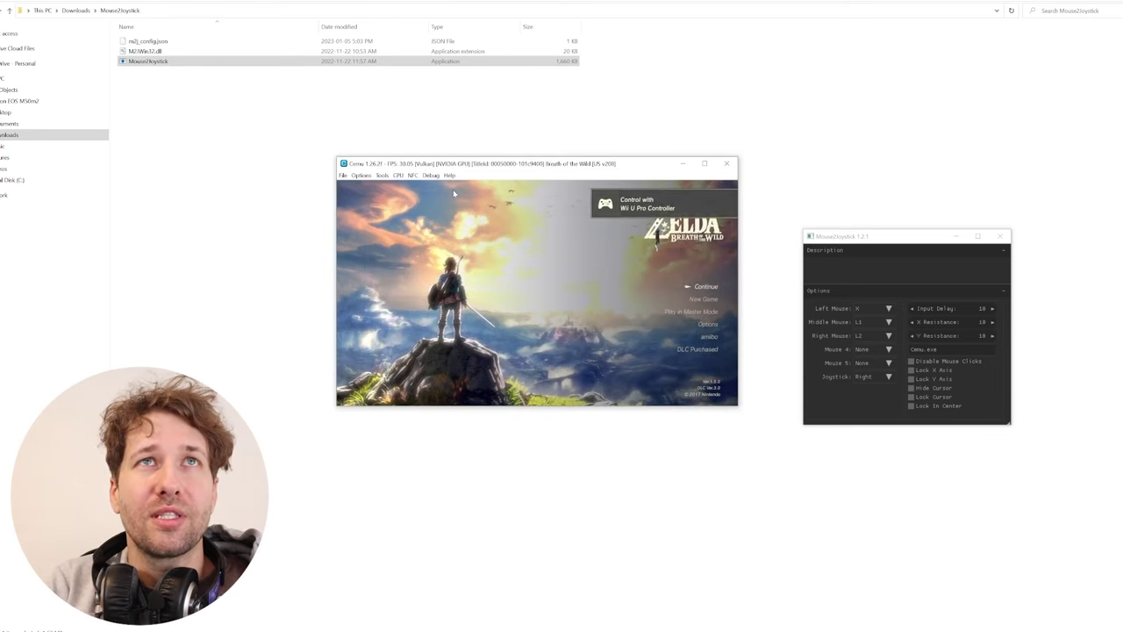
In the input settings, map the Keyboard's A, B, X, Y to 1, 2, 3, 4 and the left axis up, down, left, right to W, S, A, D
left_click(361, 175)
left_click(178, 87)
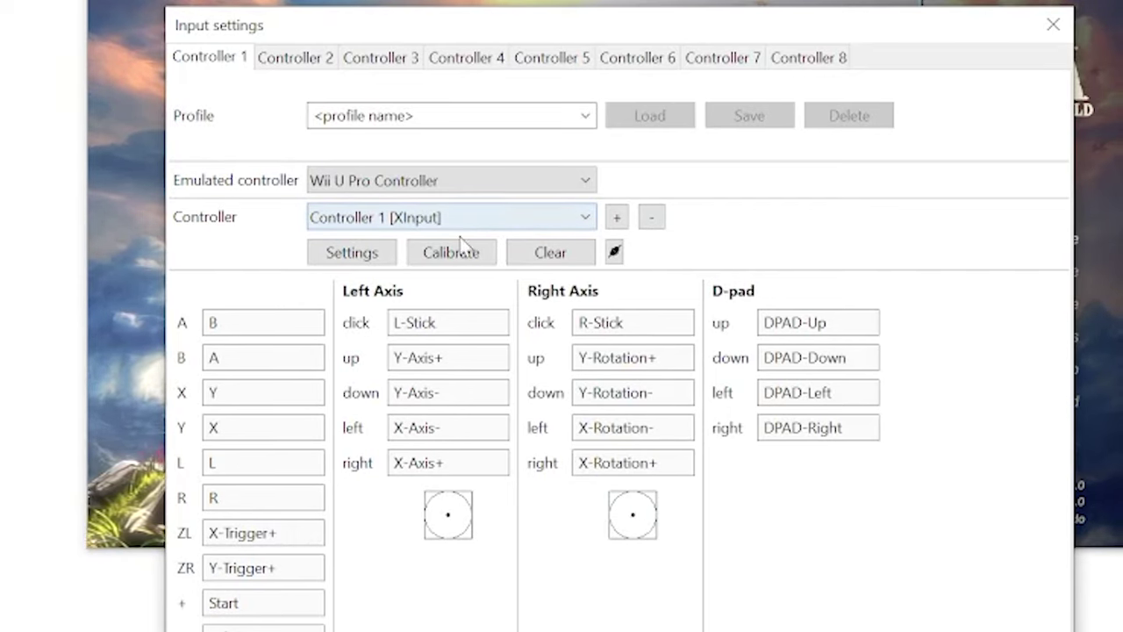
left_click(389, 218)
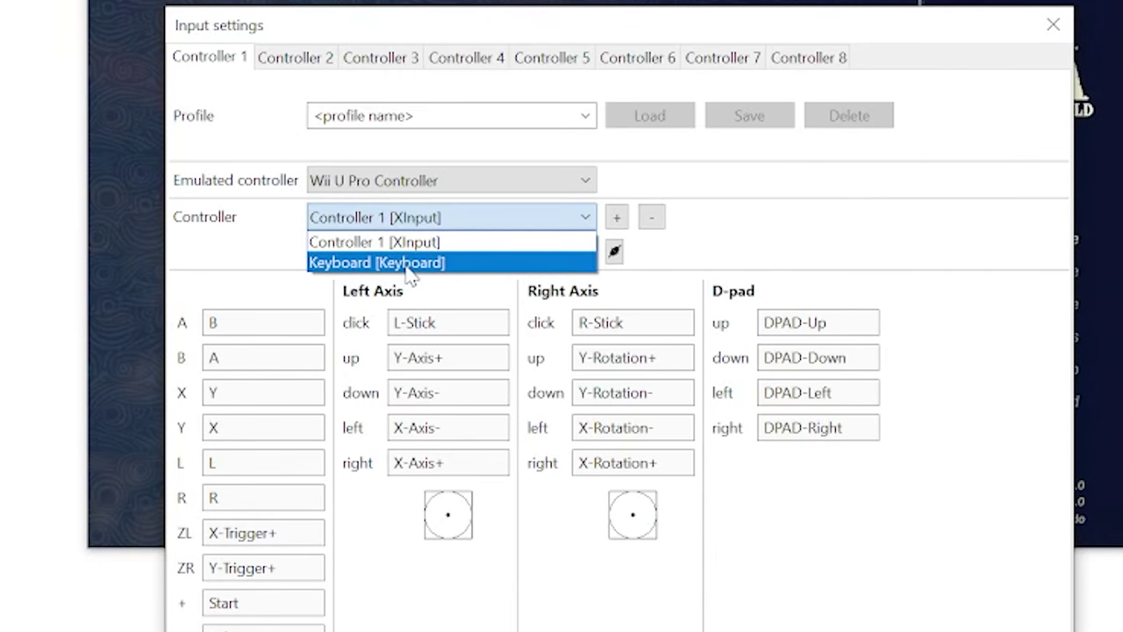
left_click(409, 263)
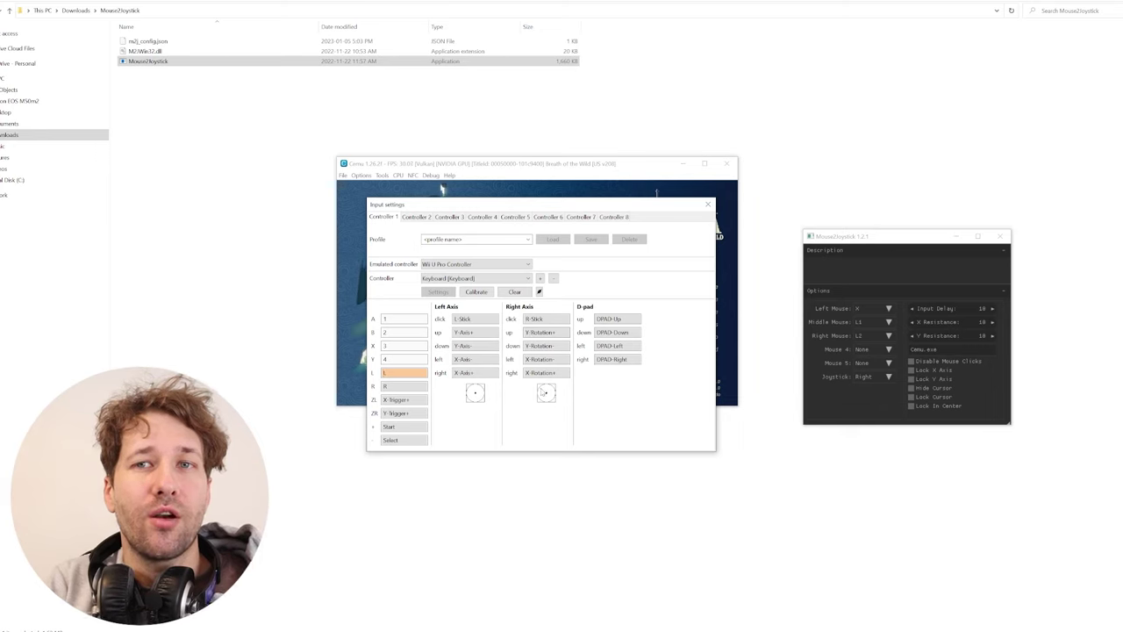
left_click(464, 279)
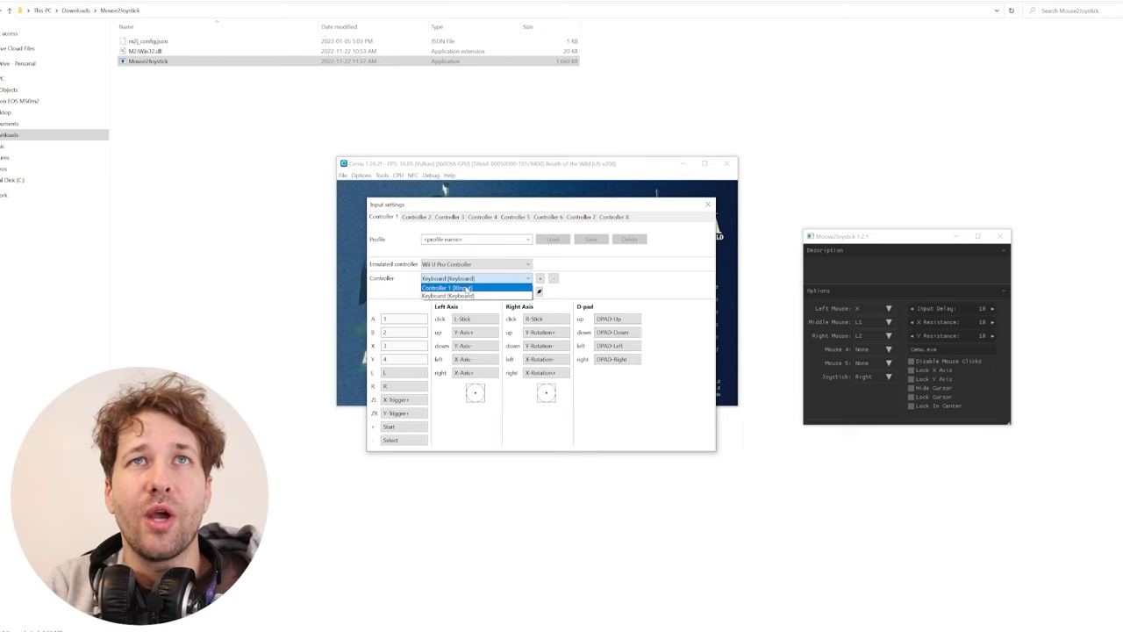
left_click(467, 290)
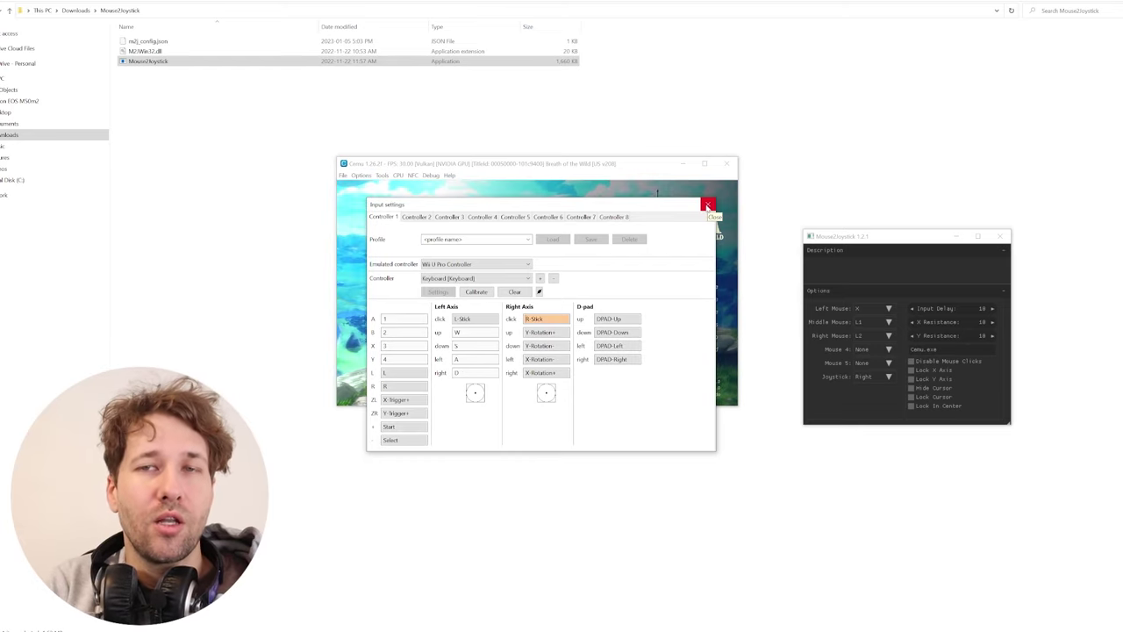
left_click(708, 205)
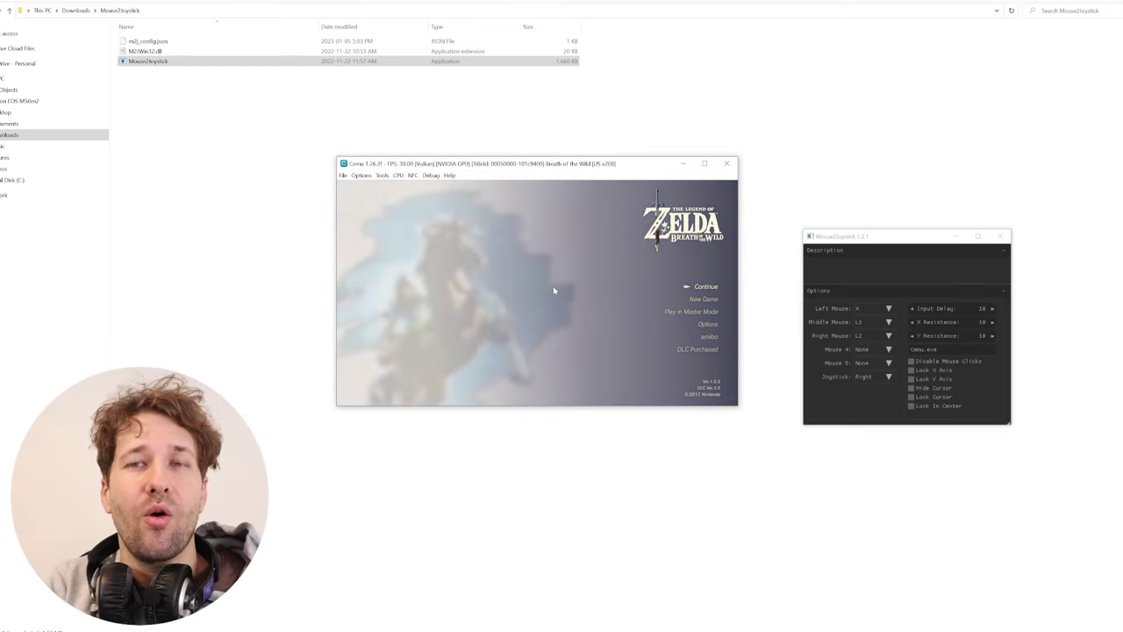
Continue the game by loading the Ze Kasho Shrine autosave
key("Return")
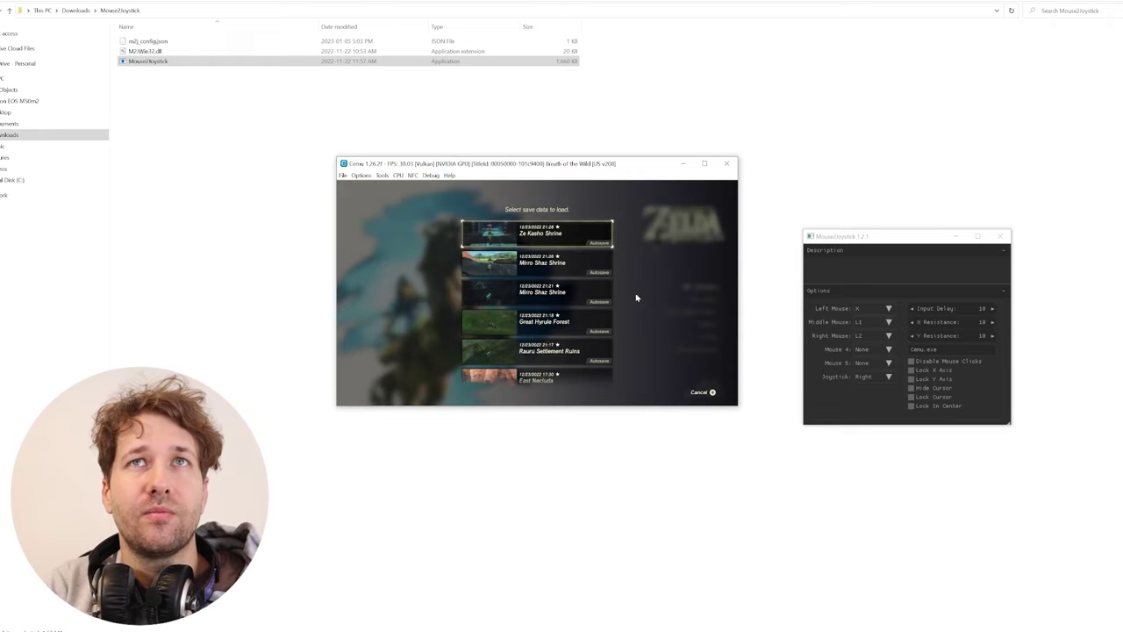
key("Return")
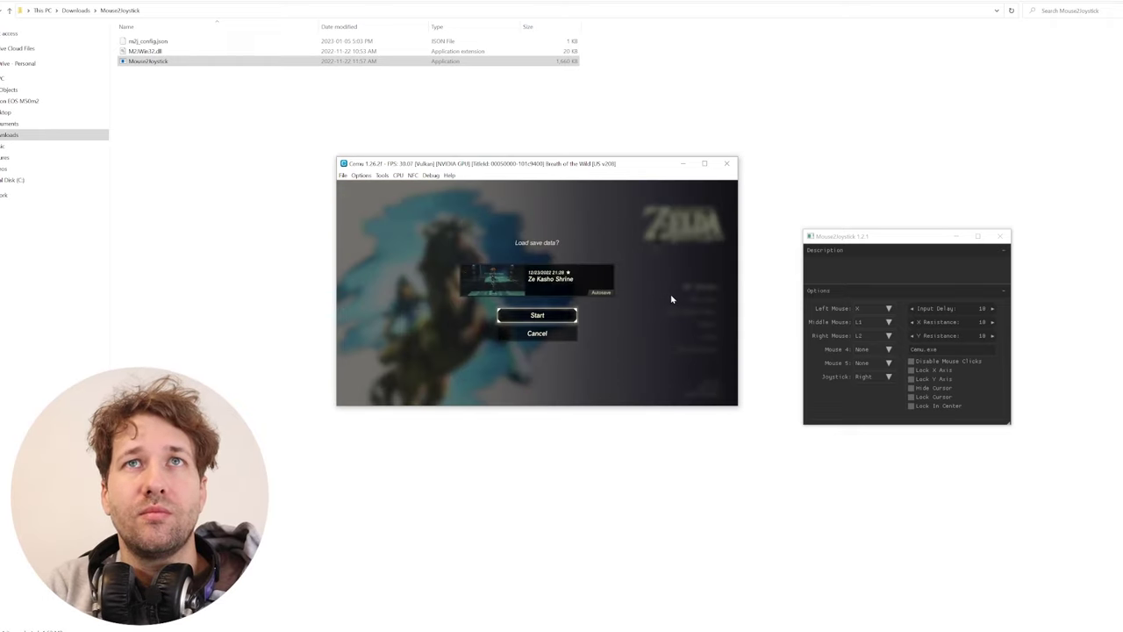
key("Return")
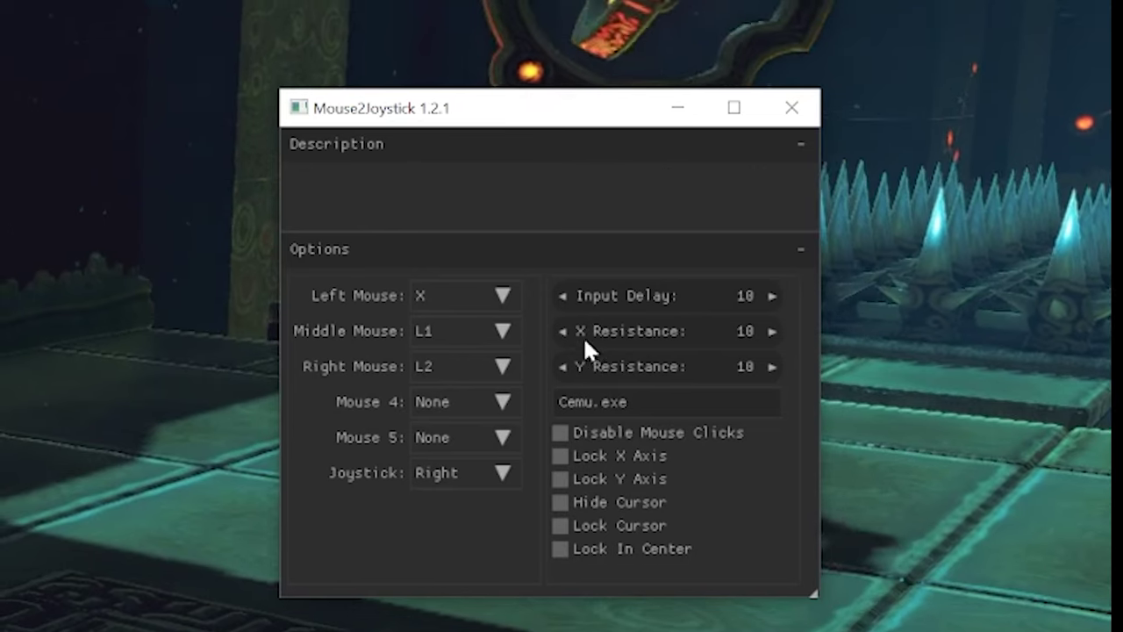
Enable Hide Cursor and Lock Cursor in Mouse2Joystick and return focus to the game
mouse_move(579, 334)
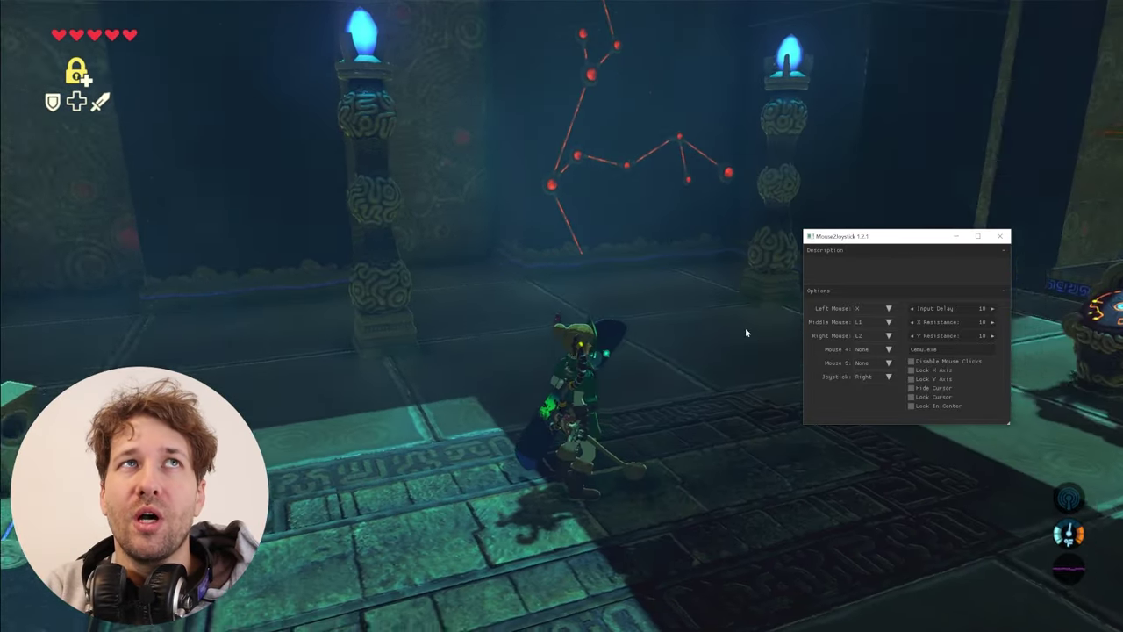
mouse_move(913, 405)
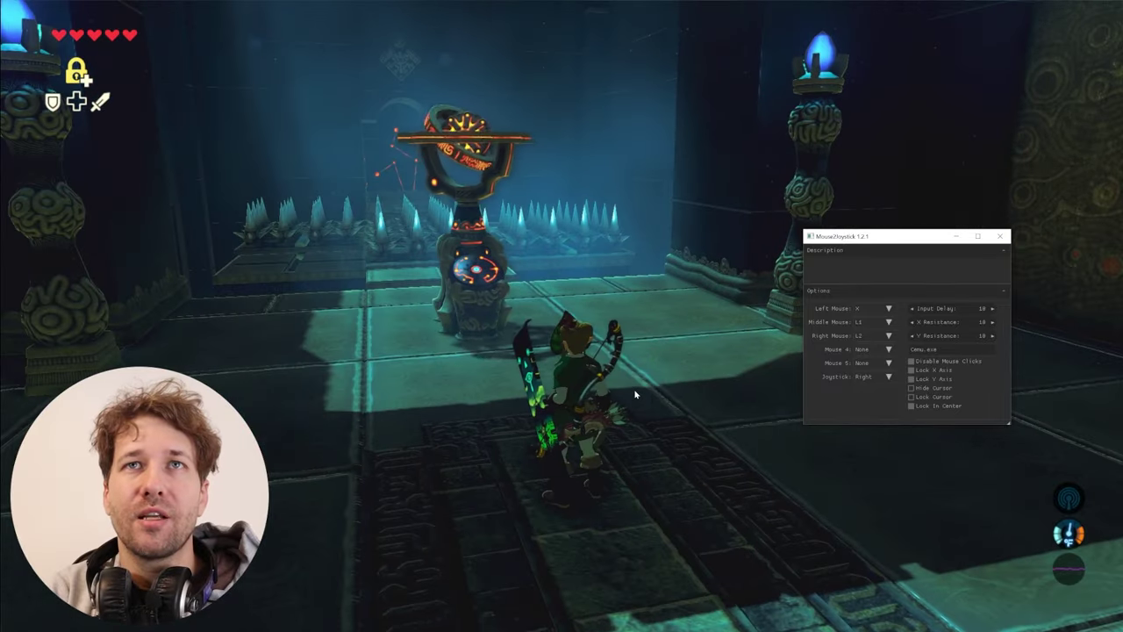
left_click(635, 394)
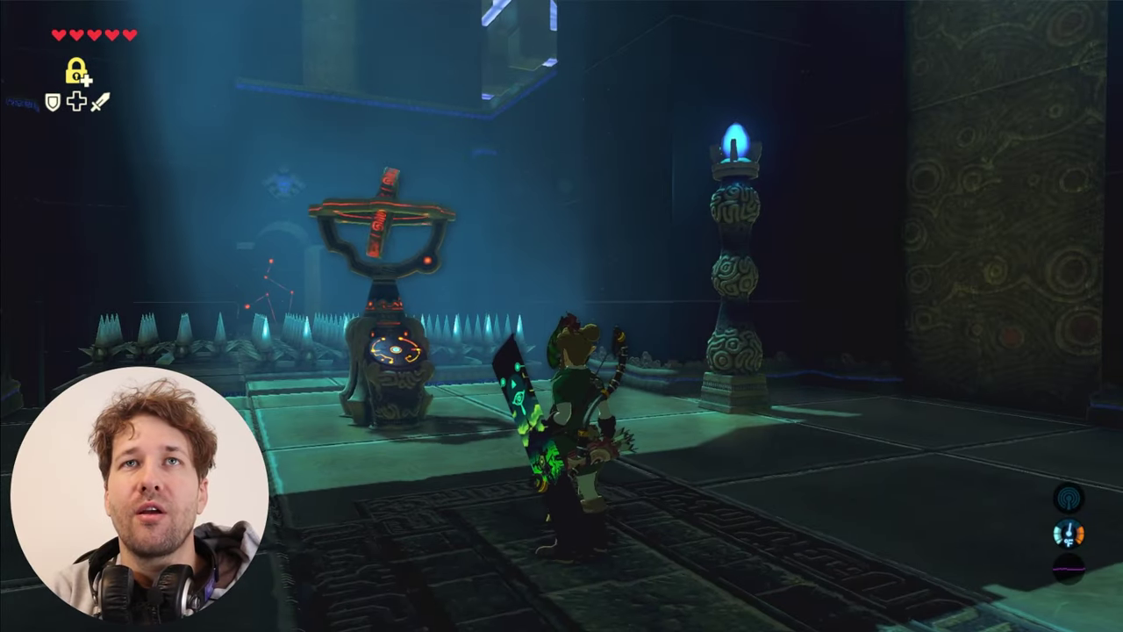